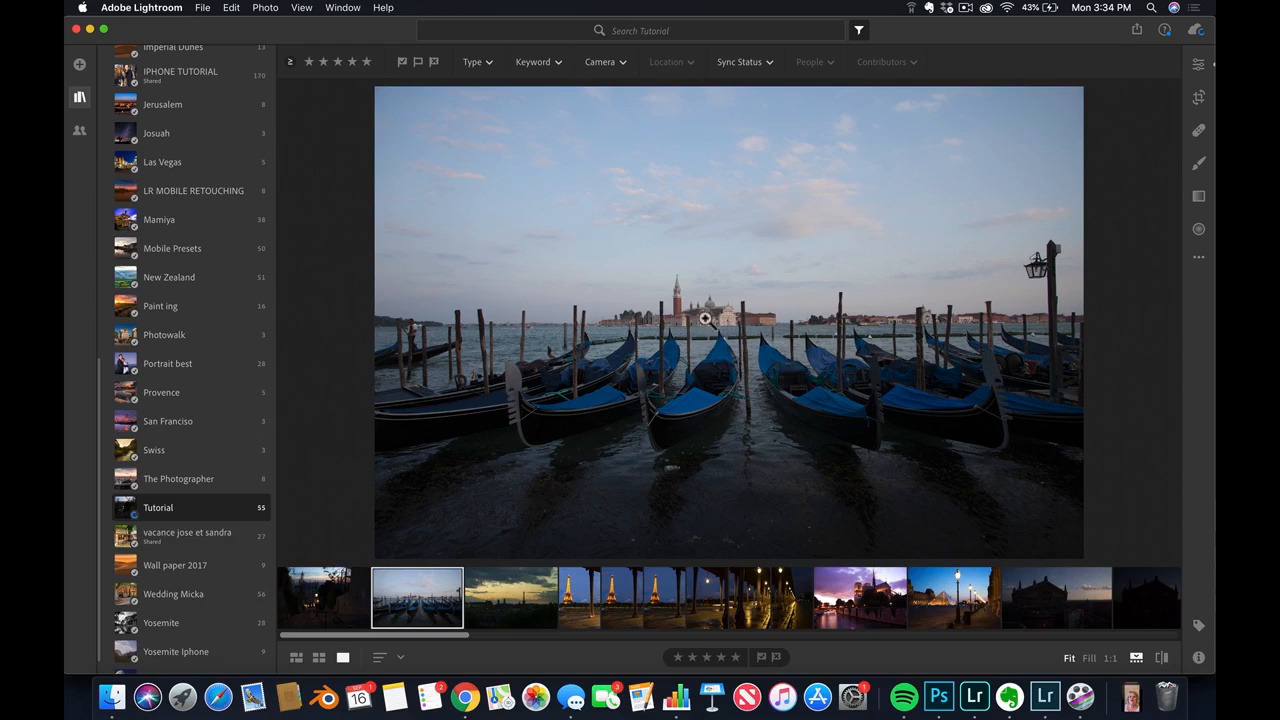
- Show the photo information and check the file details of the gondola photo and the Eiffel Tower sunset photo beside it
{"action": "key", "text": "i"}
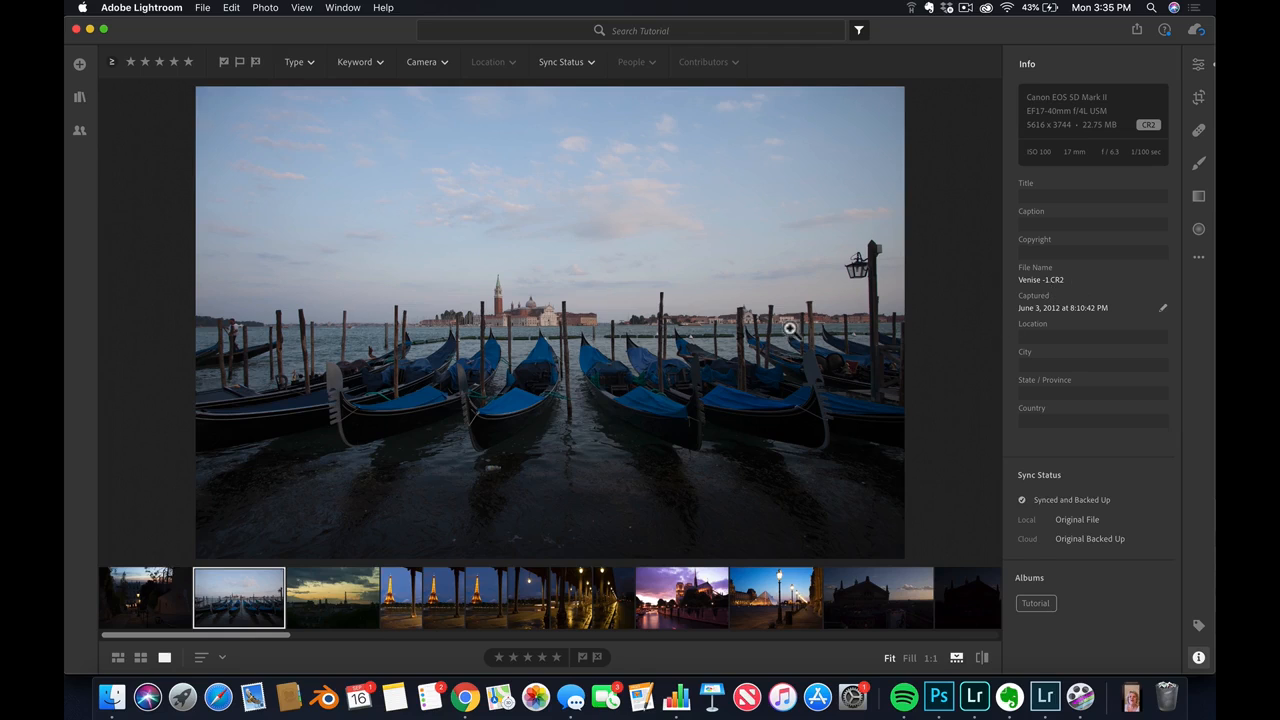
{"action": "key", "text": "Right"}
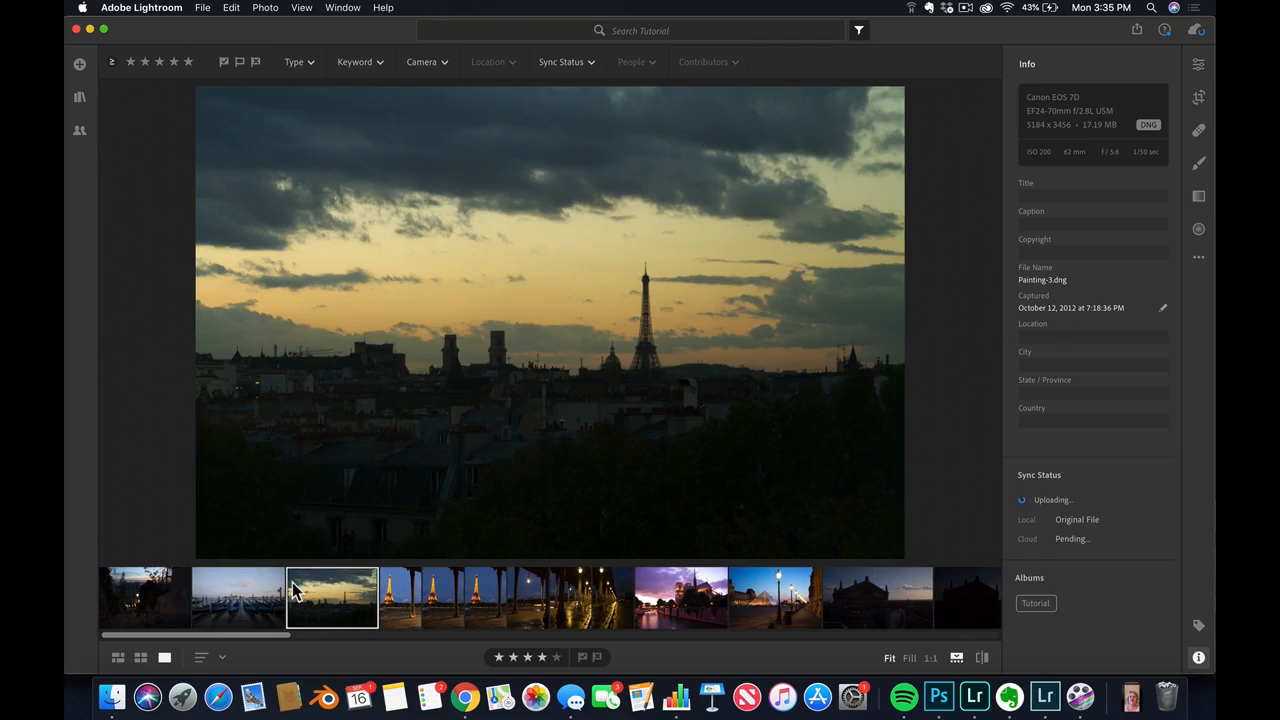
{"action": "left_click", "coordinate": [252, 596]}
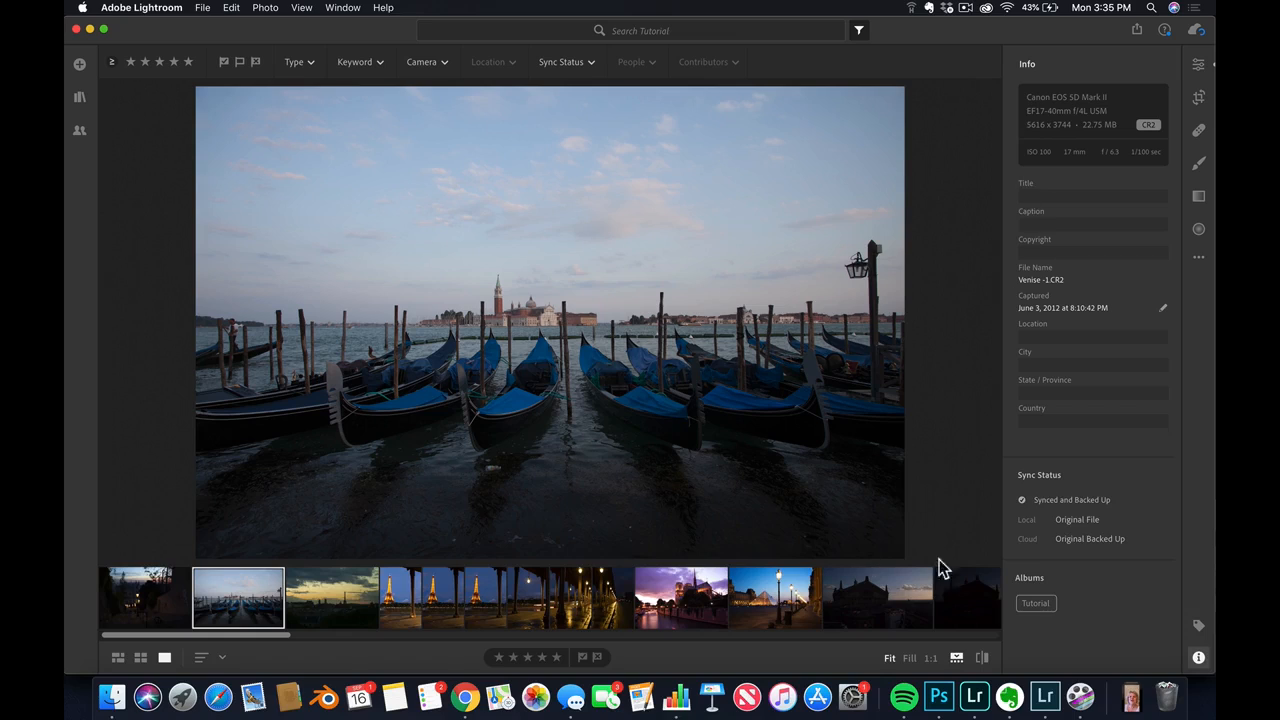
{"action": "left_click", "coordinate": [240, 586]}
- Set the gondola photo's Shadows to +100 and Highlights to -100, checking the boats' detail at full size
{"action": "left_click", "coordinate": [1198, 64]}
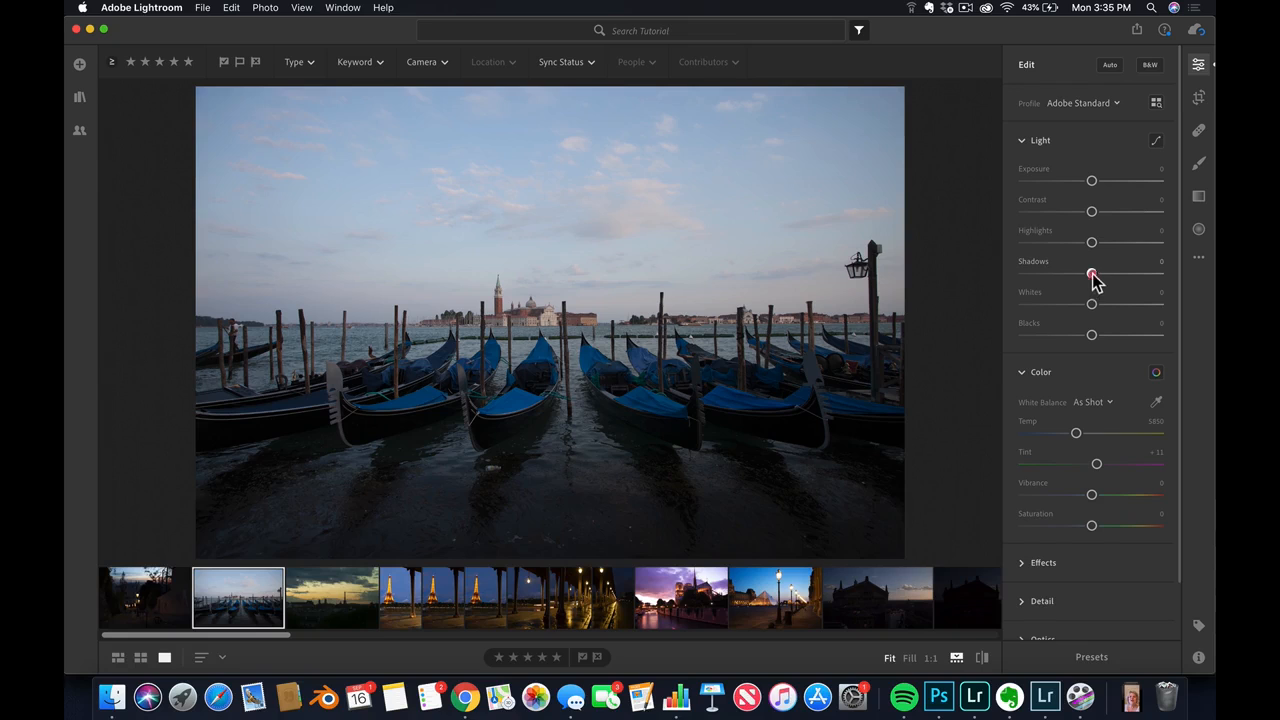
{"action": "left_click_drag", "start_coordinate": [1093, 276], "coordinate": [1184, 274]}
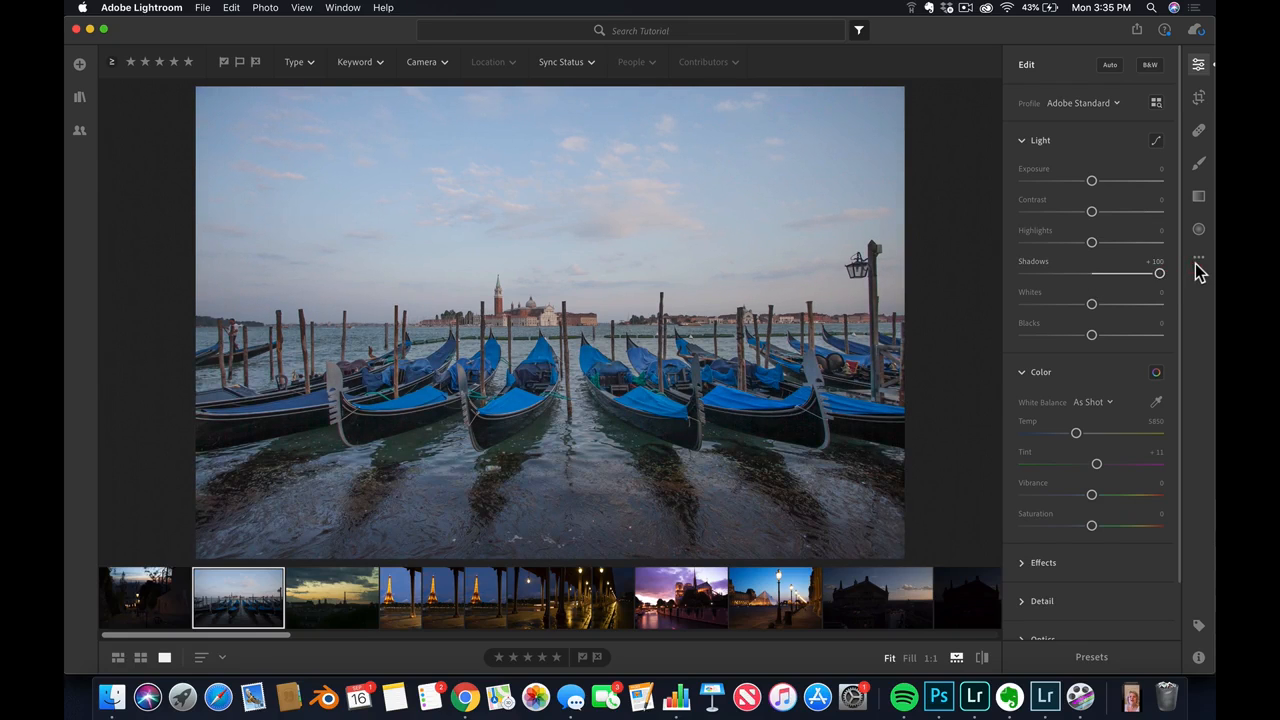
{"action": "left_click", "coordinate": [800, 412]}
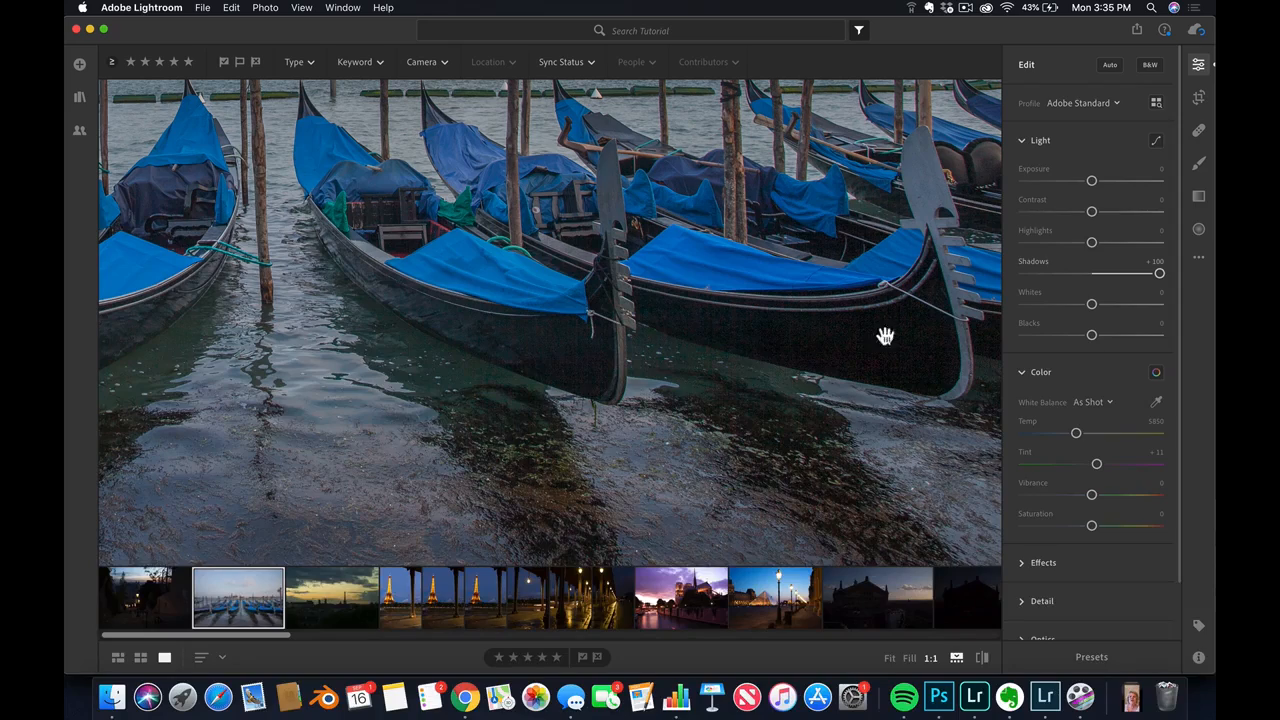
{"action": "left_click", "coordinate": [797, 336]}
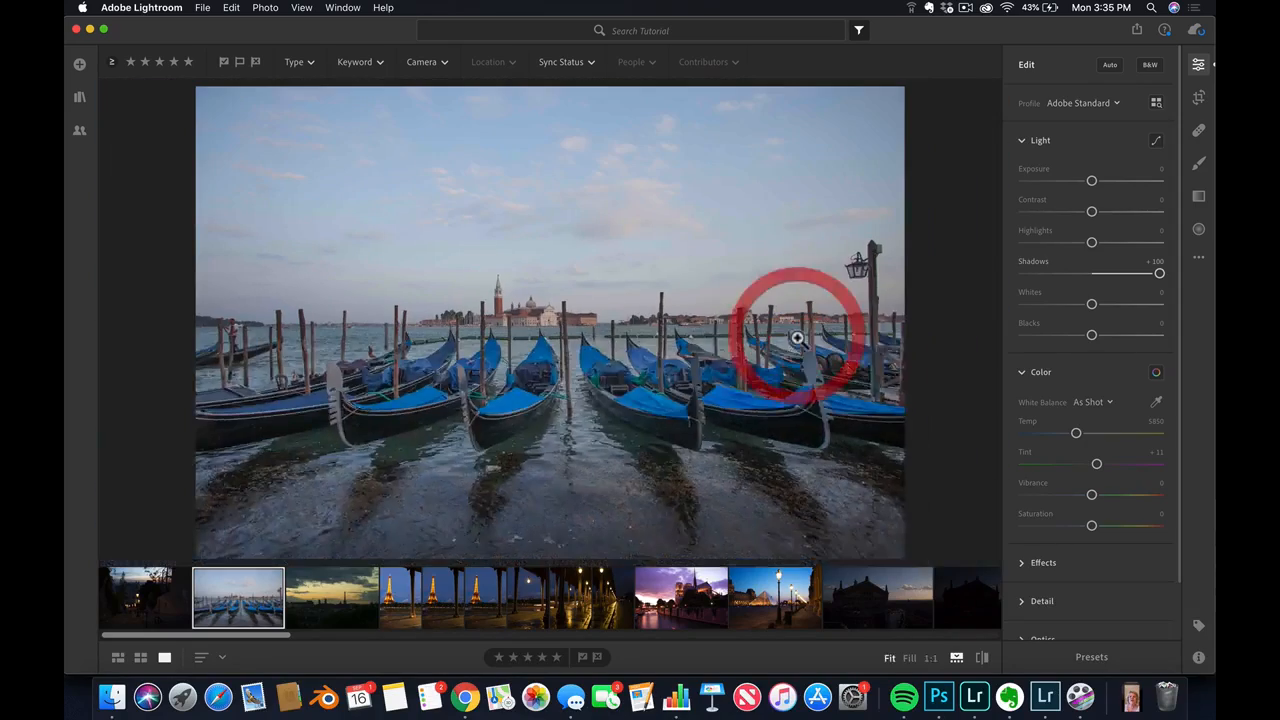
{"action": "left_click", "coordinate": [678, 406]}
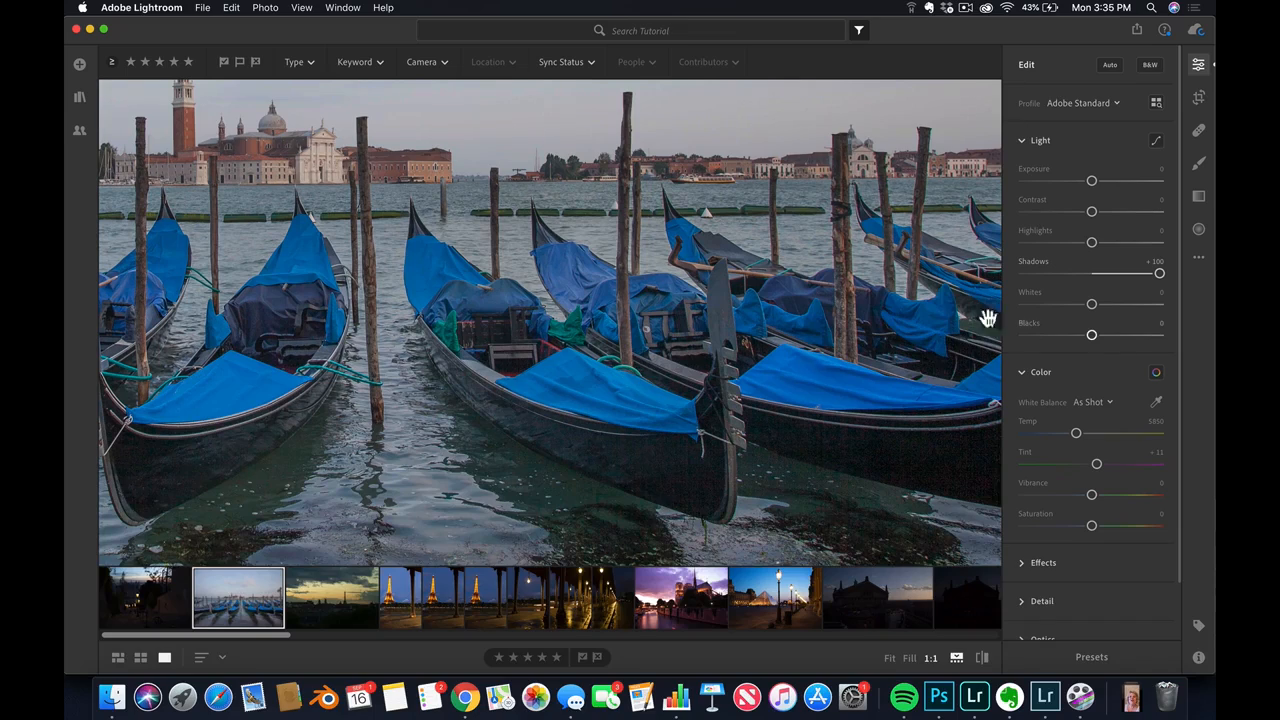
{"action": "left_click_drag", "start_coordinate": [1049, 244], "coordinate": [1017, 246]}
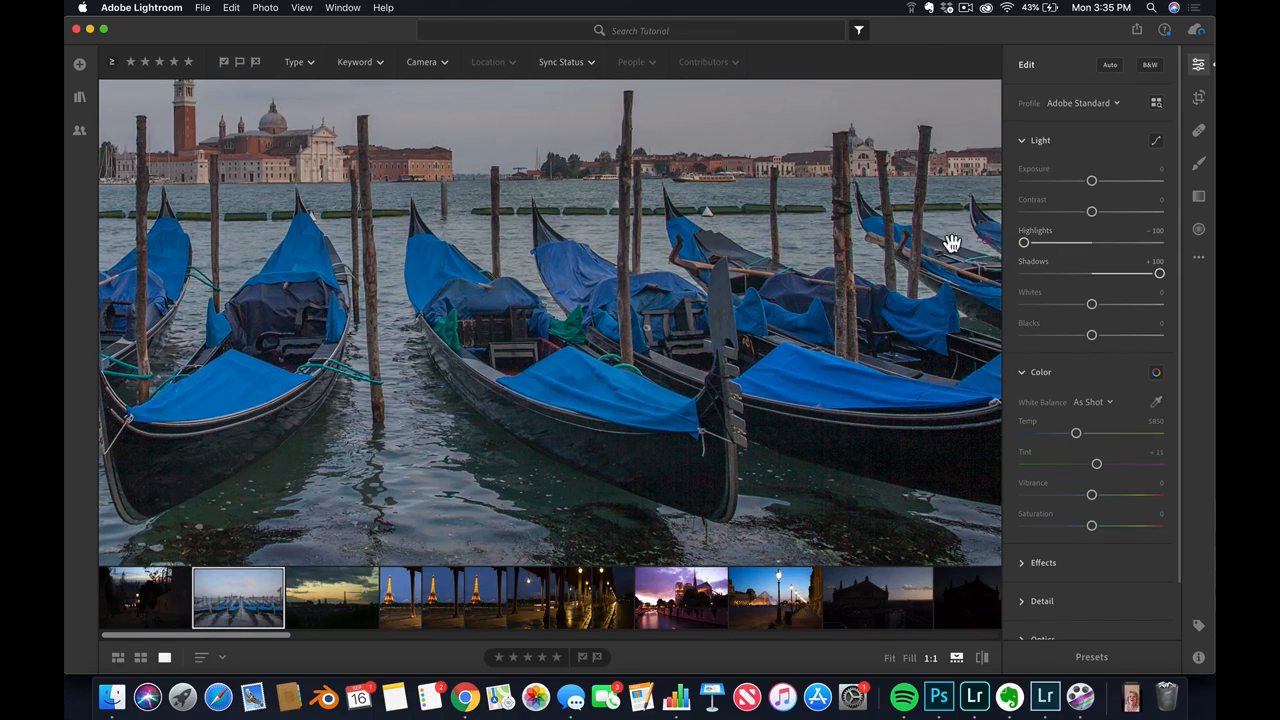
{"action": "left_click", "coordinate": [523, 294]}
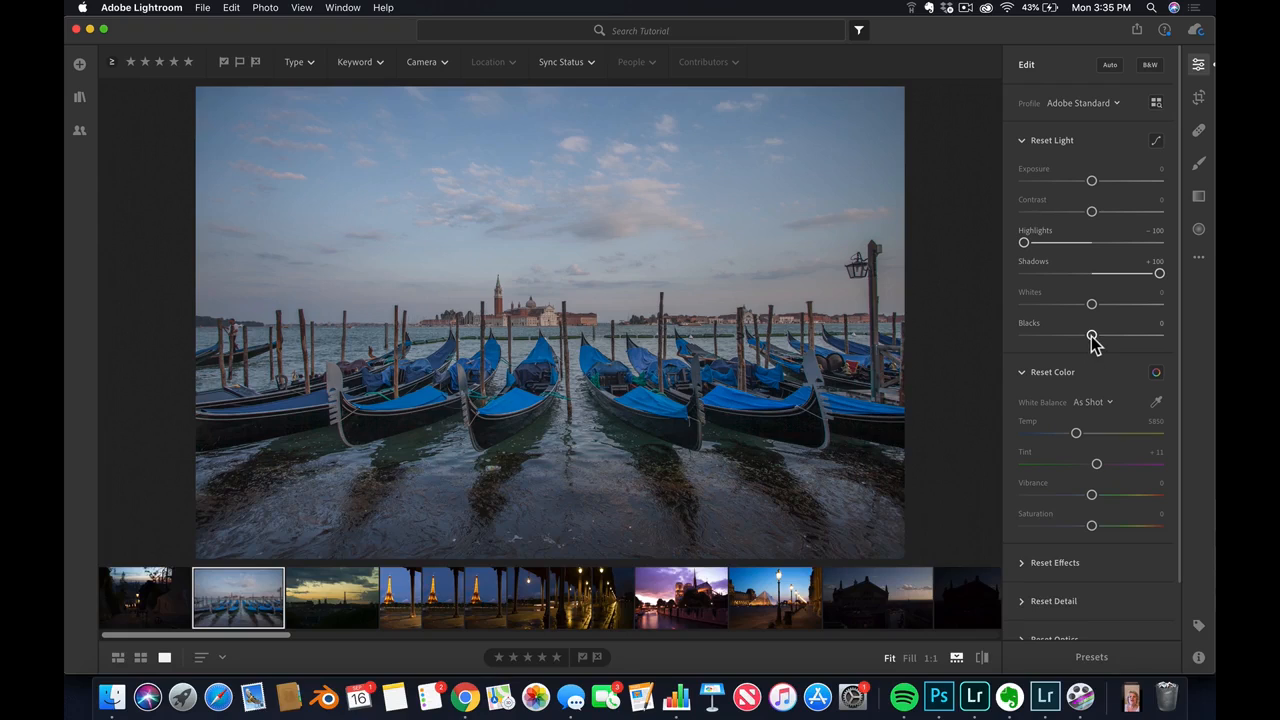
- Set Blacks to -31 using the clipping preview and set Whites to +60
{"action": "left_click_drag", "start_coordinate": [1091, 337], "coordinate": [1073, 343], "text": "alt"}
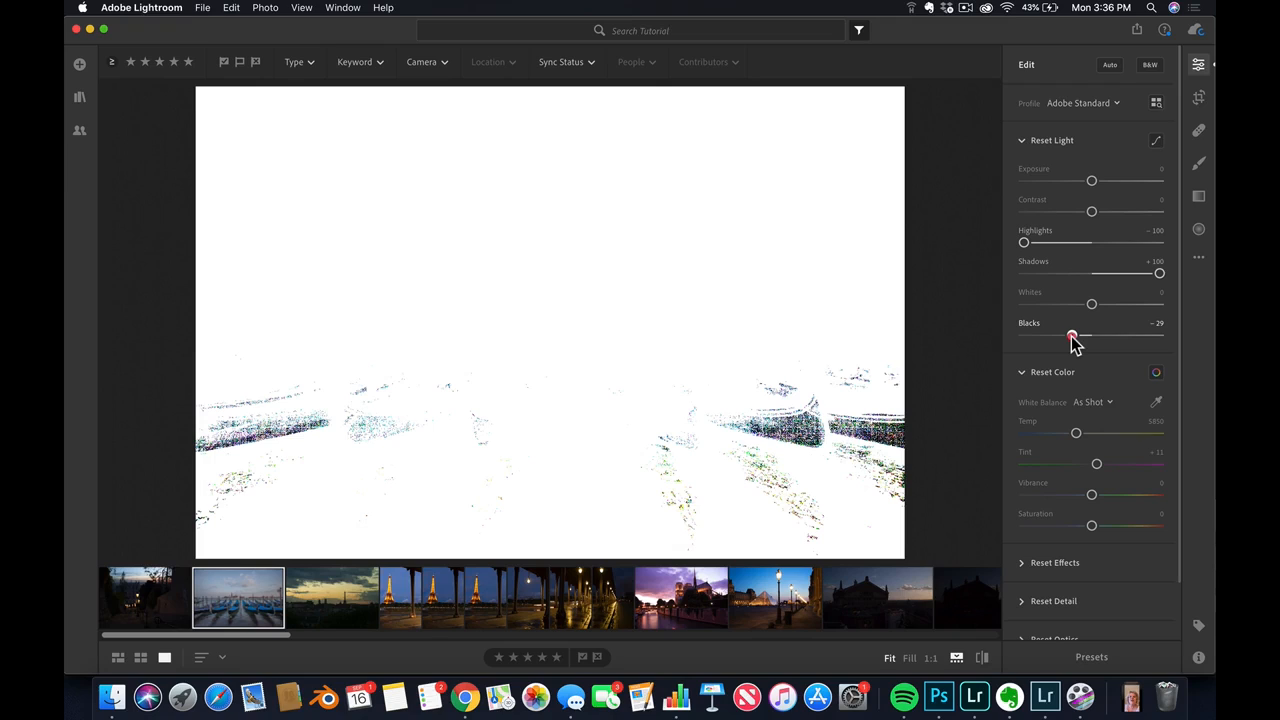
{"action": "left_click_drag", "start_coordinate": [1073, 343], "coordinate": [1070, 338], "text": "alt"}
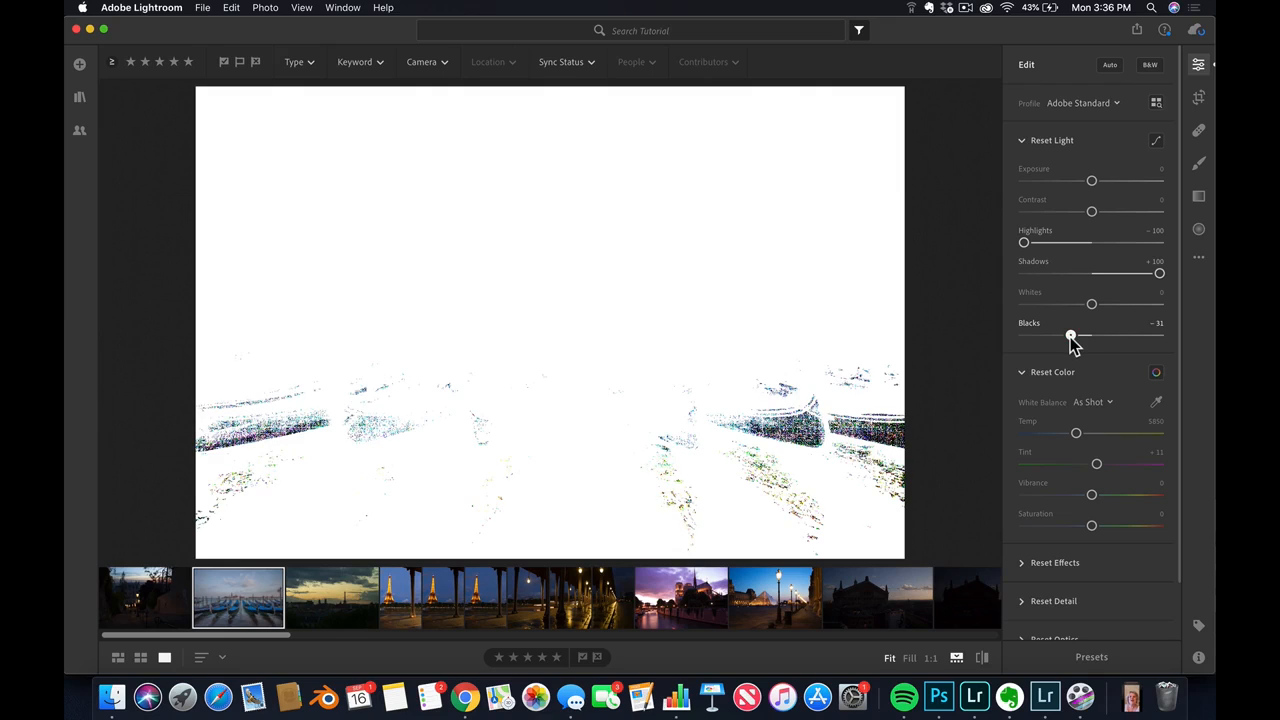
{"action": "left_click_drag", "start_coordinate": [1070, 337], "coordinate": [1070, 337], "text": "alt"}
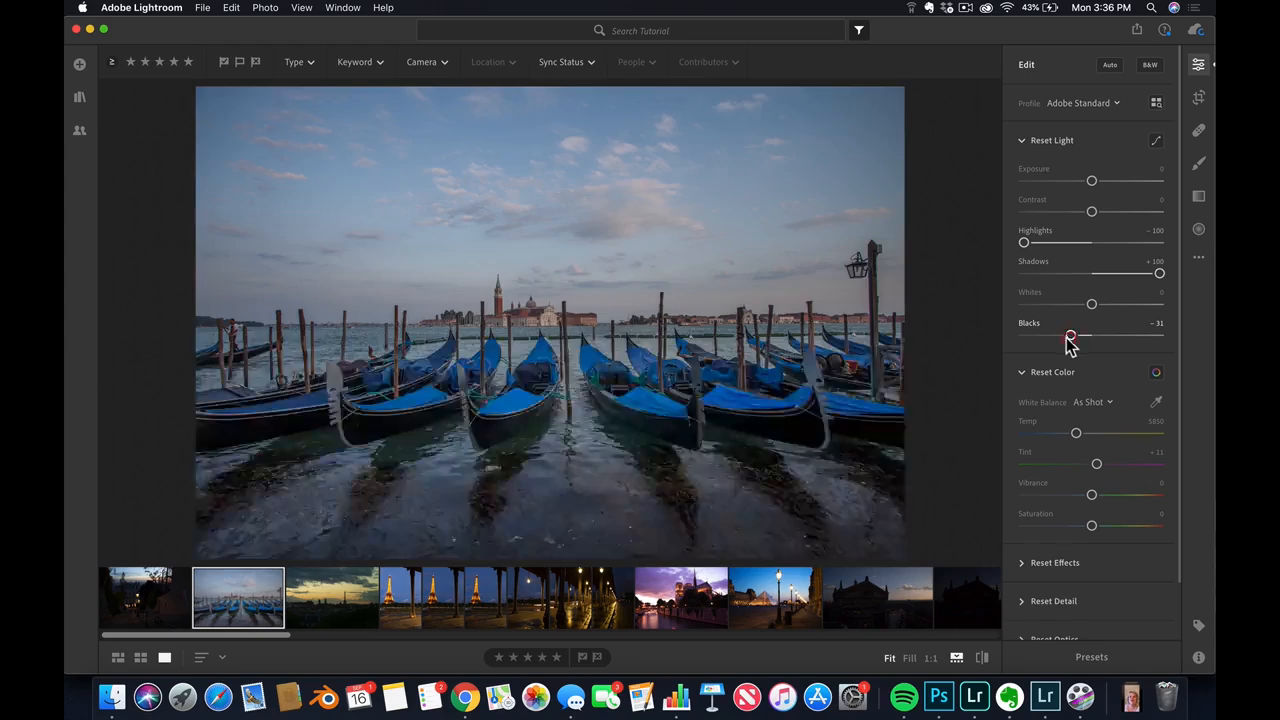
{"action": "left_click", "coordinate": [786, 414]}
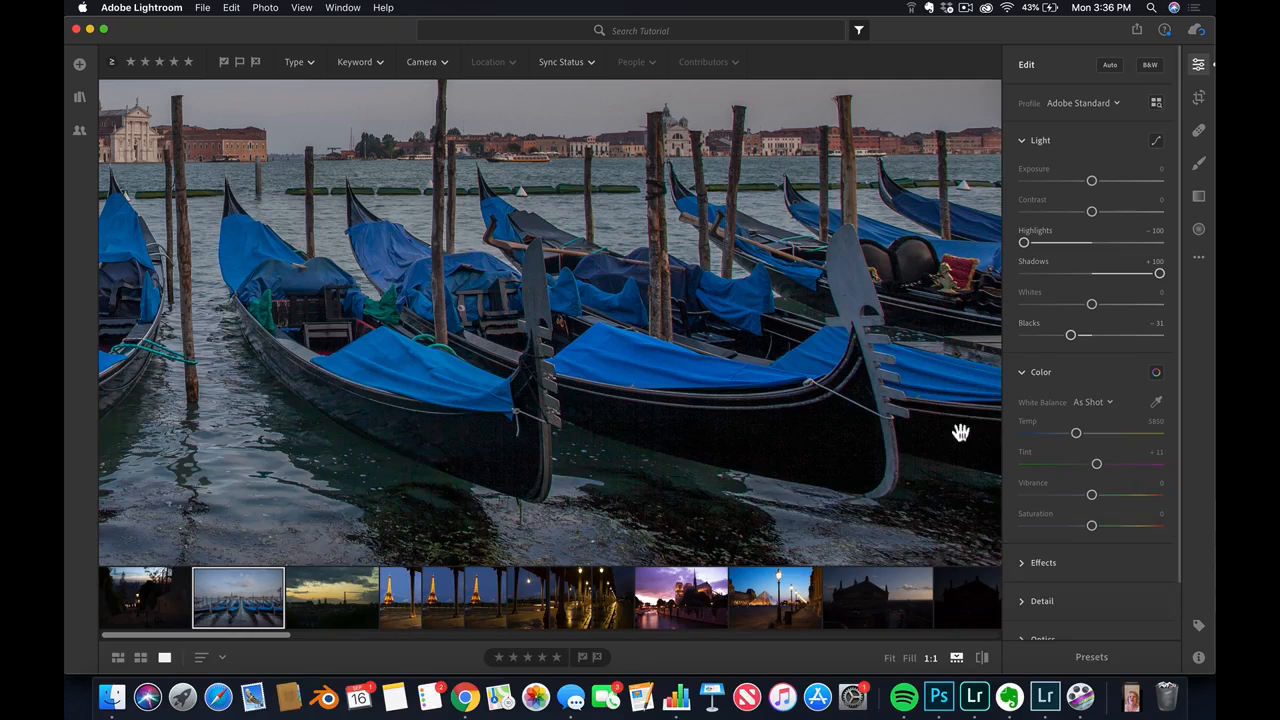
{"action": "left_click", "coordinate": [740, 440]}
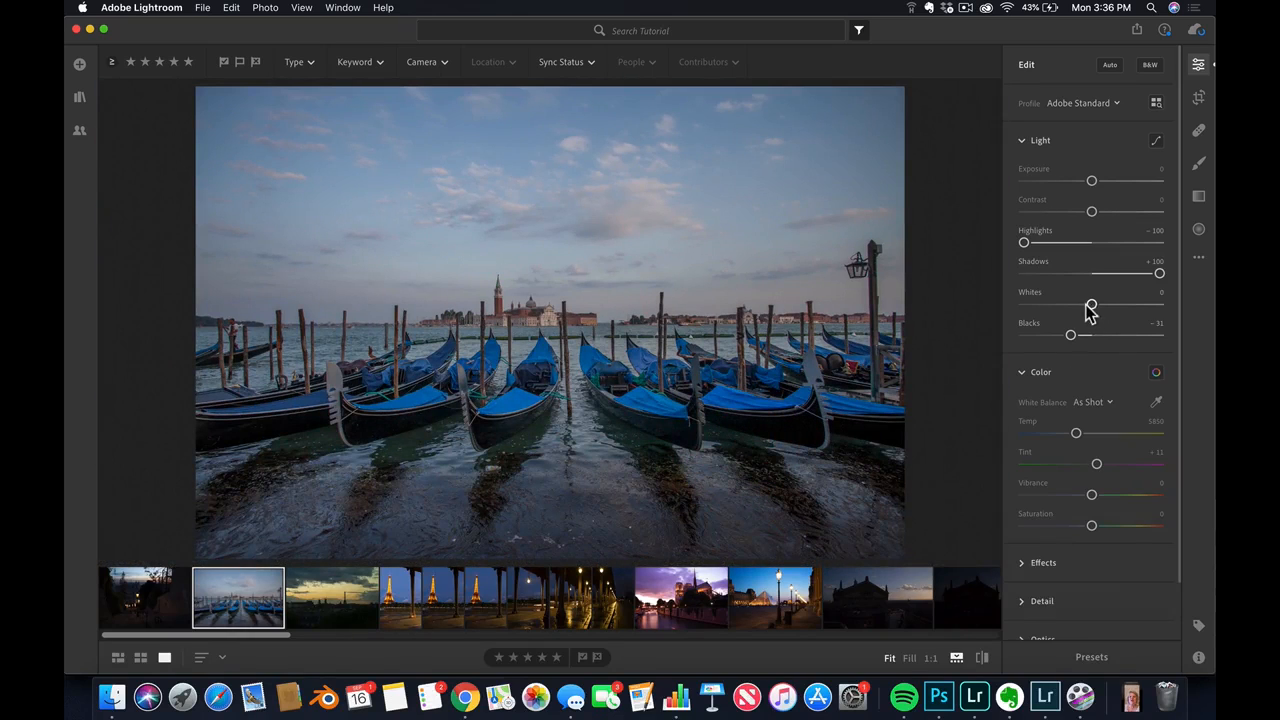
{"action": "left_click_drag", "start_coordinate": [1091, 305], "coordinate": [1131, 317], "text": "alt"}
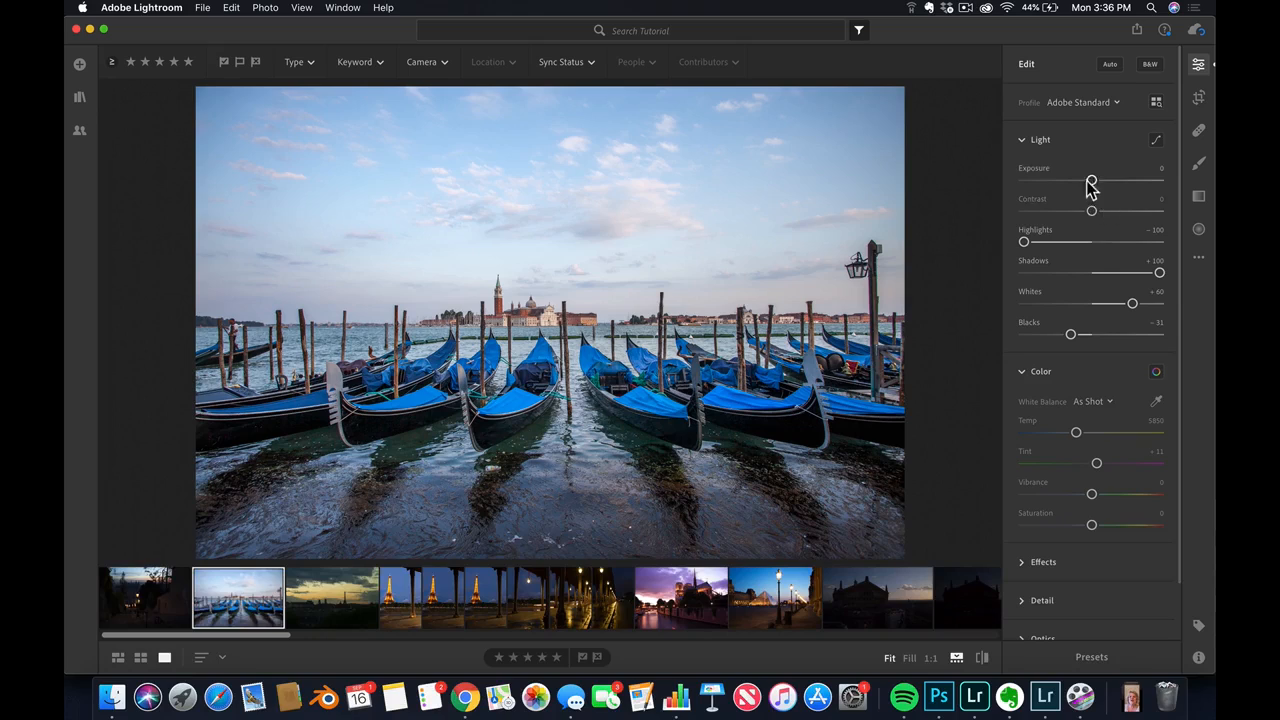
- Lower the photo's Exposure to -1.01 and raise Contrast to +24
{"action": "left_click_drag", "start_coordinate": [1091, 186], "coordinate": [1079, 186]}
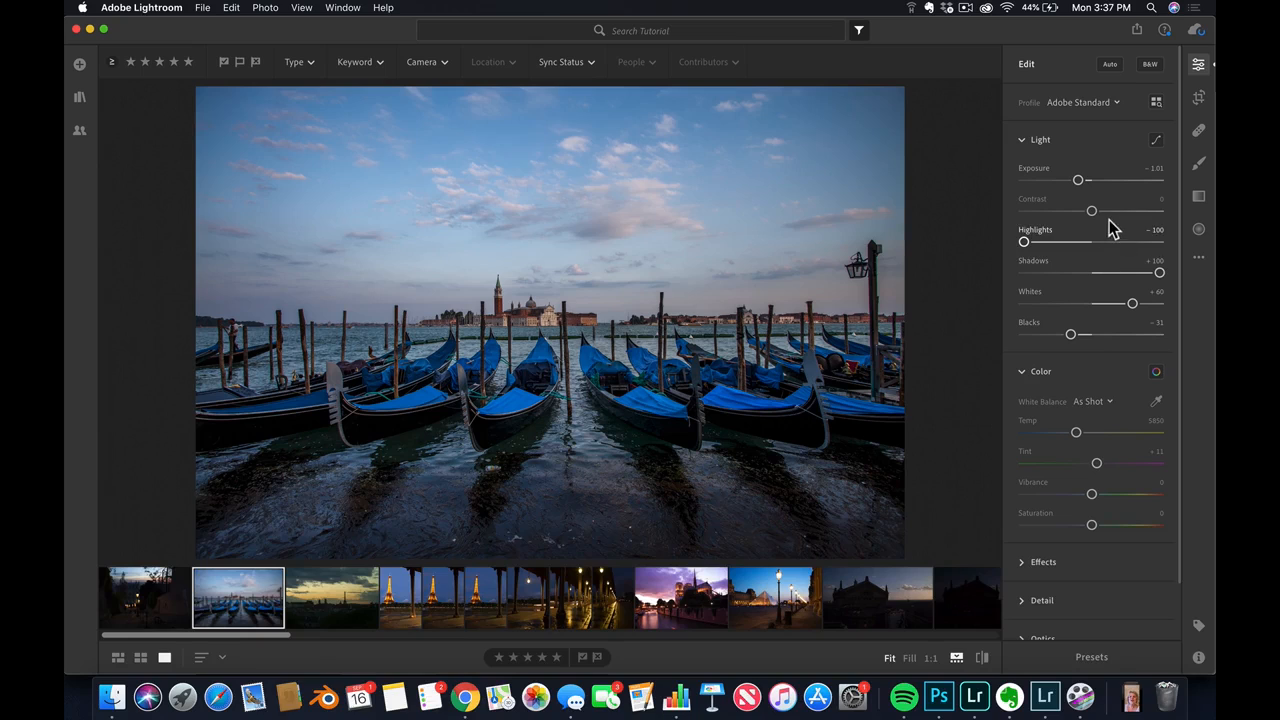
{"action": "left_click_drag", "start_coordinate": [1091, 210], "coordinate": [1108, 212]}
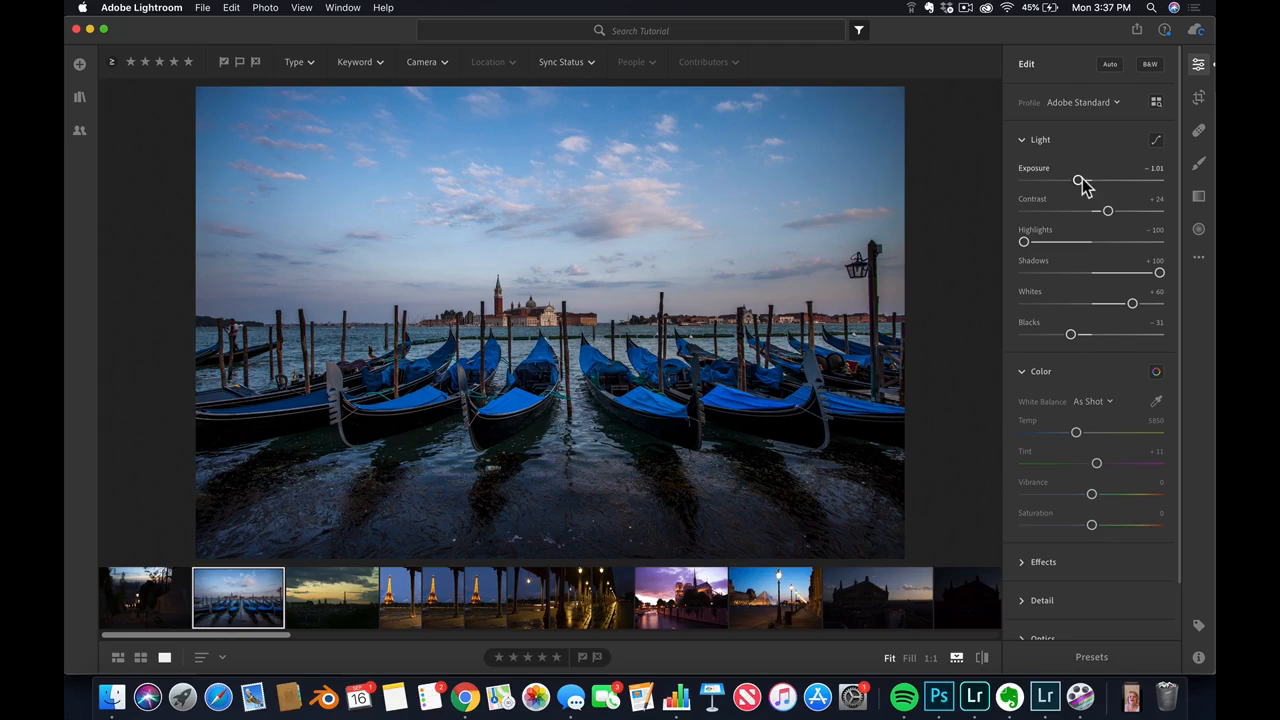
- Try the Daylight, Cloudy and Shade white balance presets on the photo, with Tint raised to +21 on the last one
{"action": "scroll", "coordinate": [1100, 343], "scroll_direction": "down", "scroll_amount": 1}
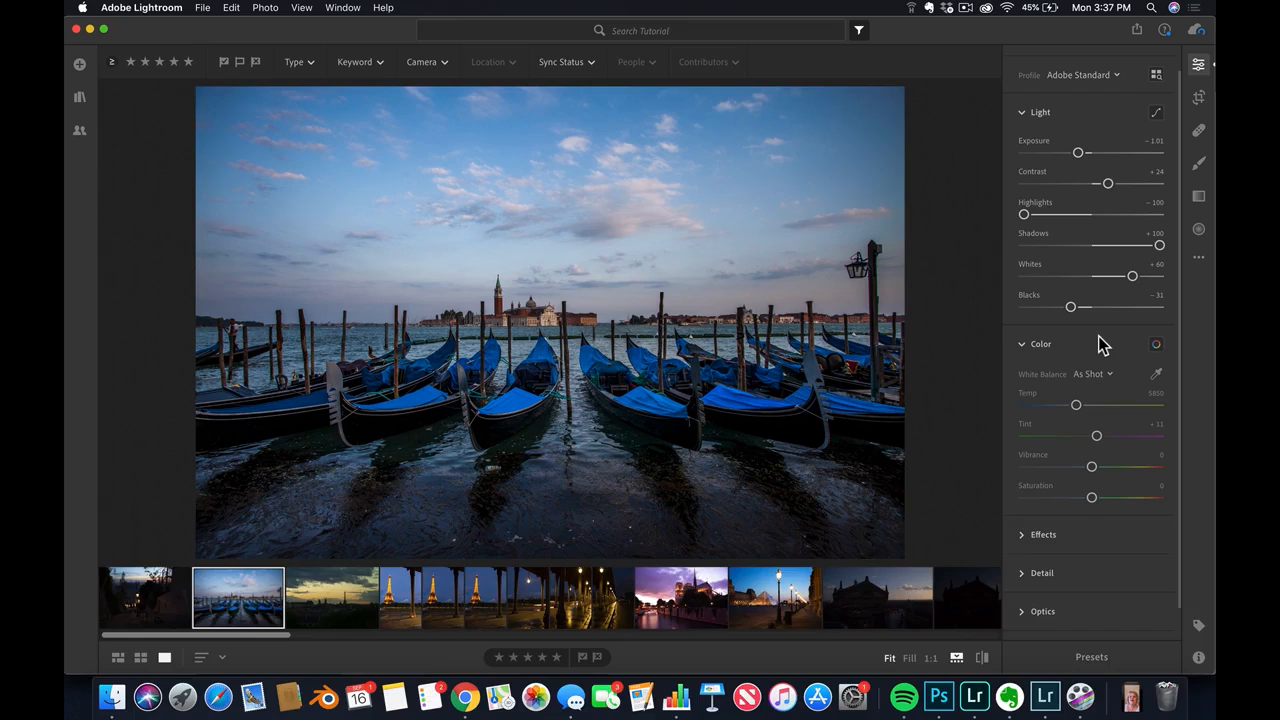
{"action": "scroll", "coordinate": [1098, 336], "scroll_direction": "down", "scroll_amount": 1}
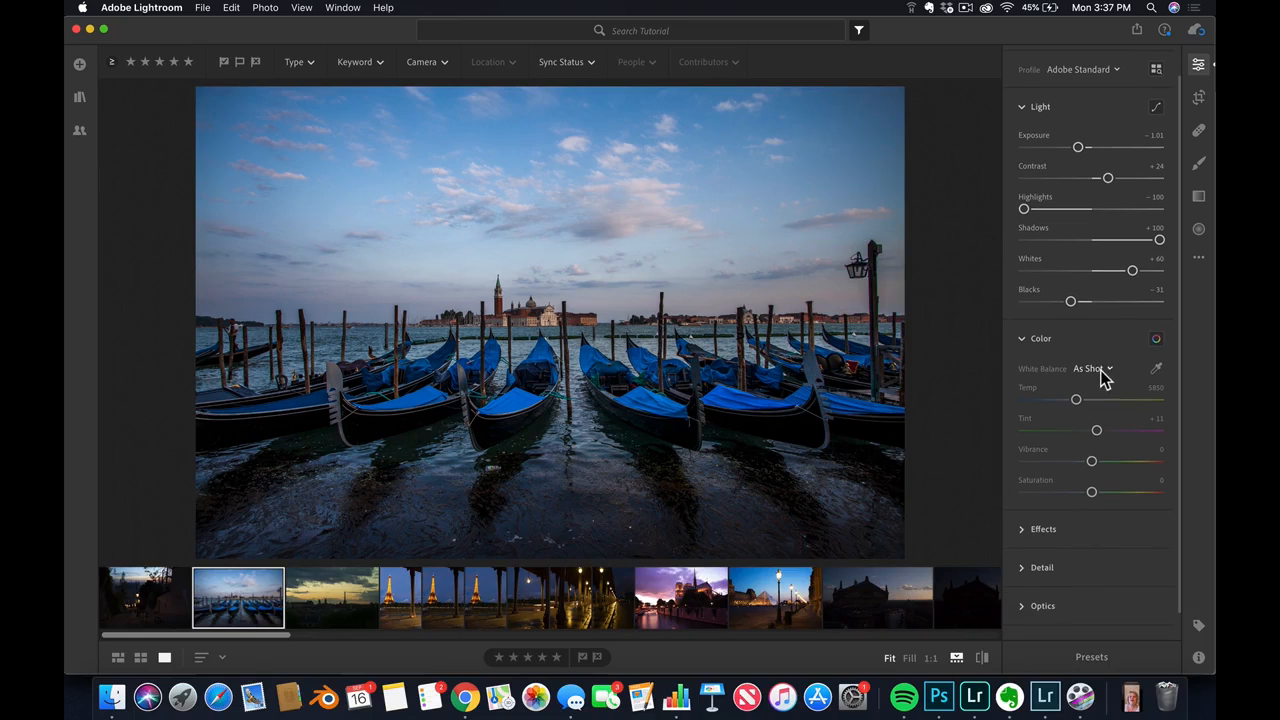
{"action": "left_click", "coordinate": [1100, 368]}
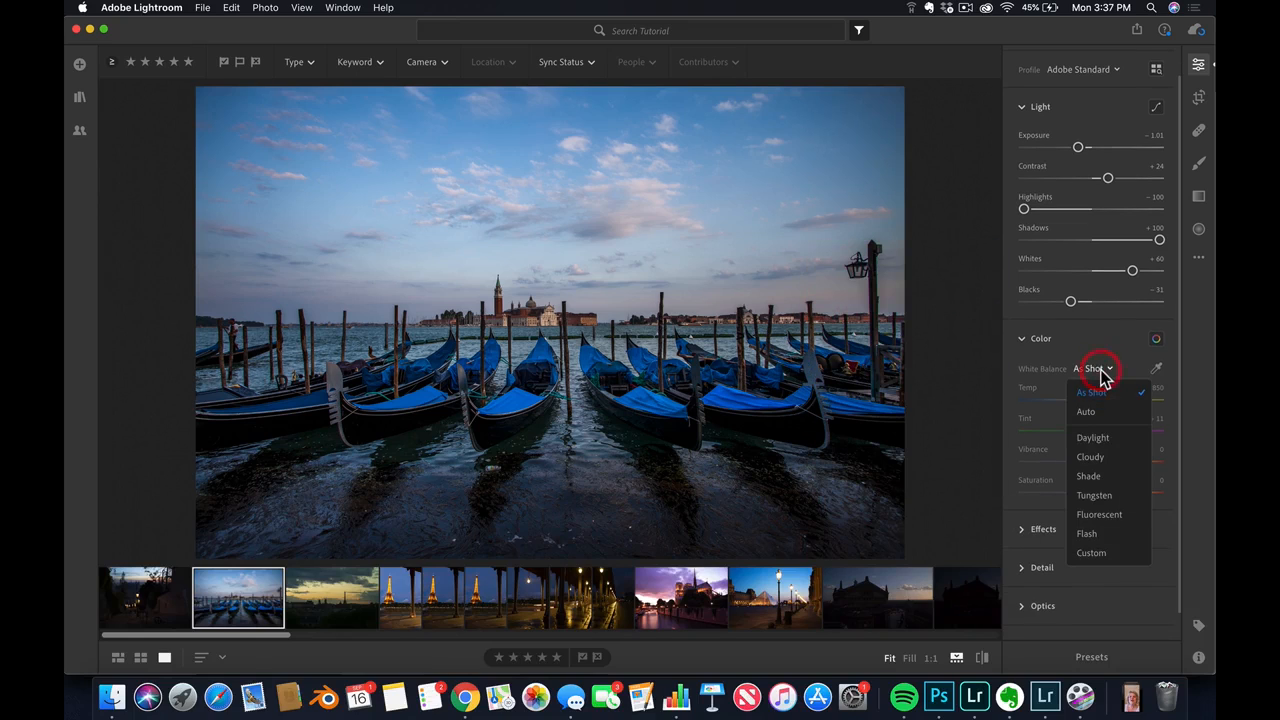
{"action": "left_click", "coordinate": [1106, 432]}
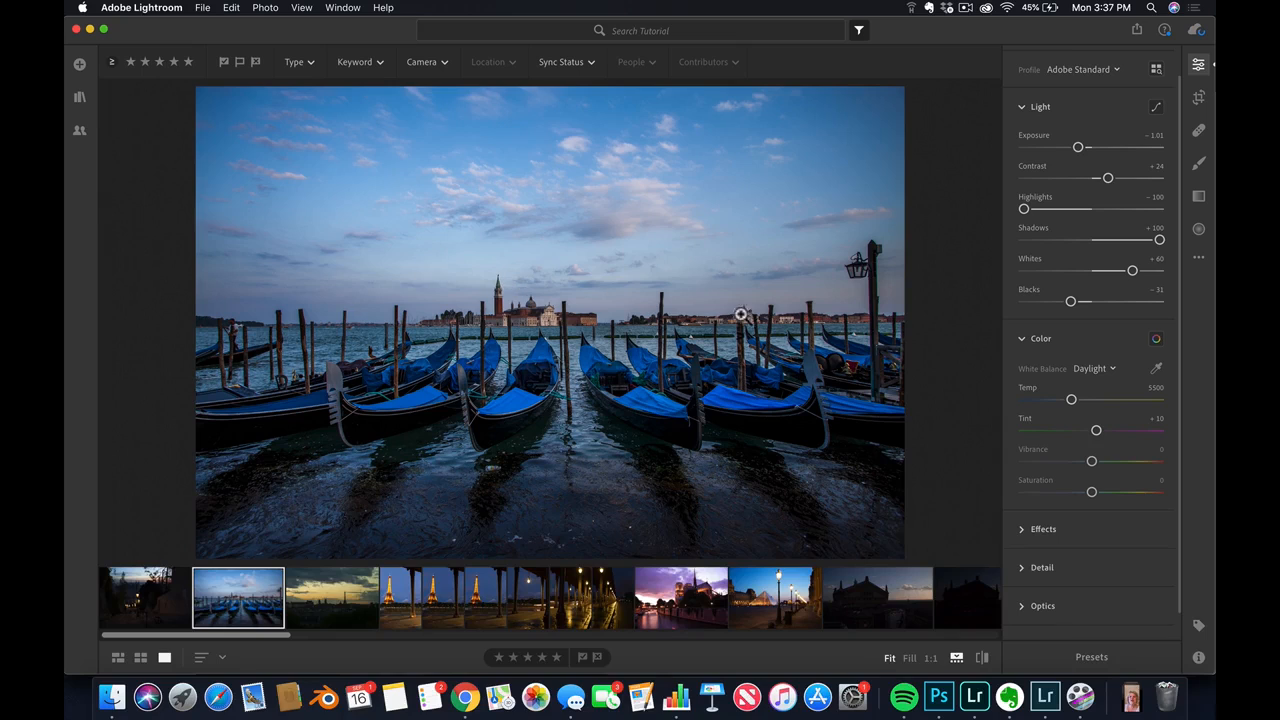
{"action": "left_click", "coordinate": [1103, 369]}
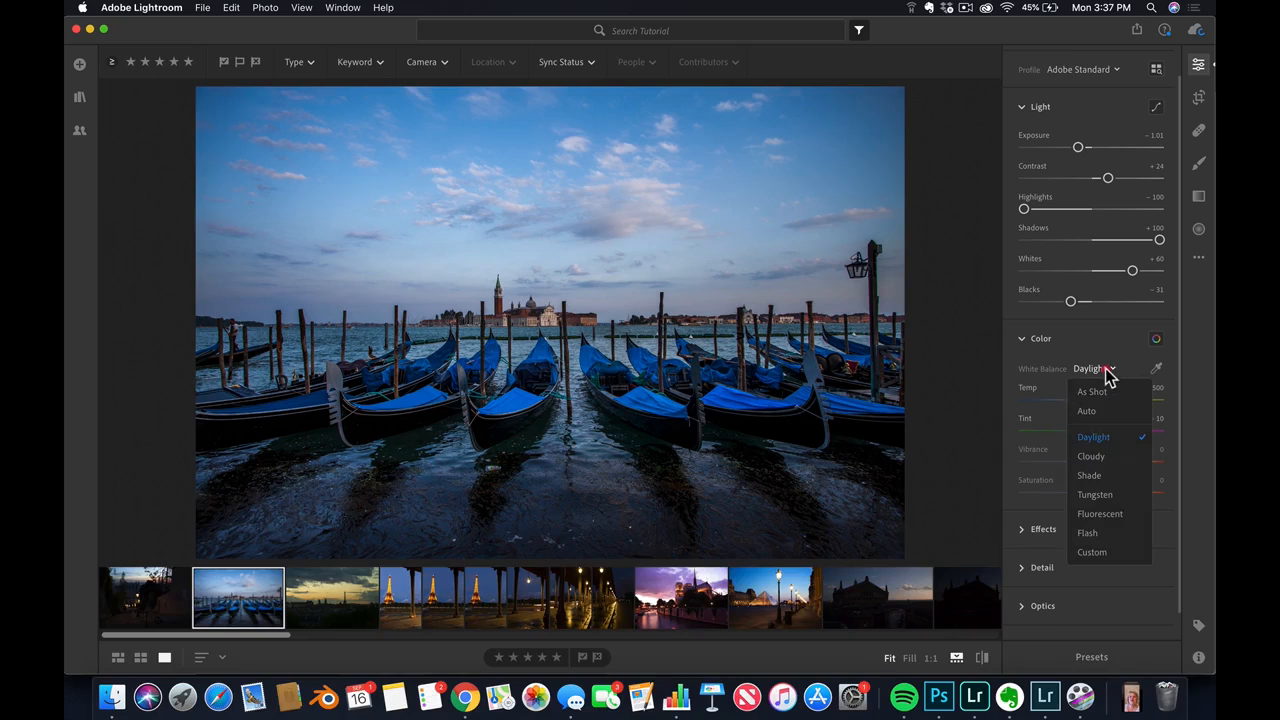
{"action": "left_click", "coordinate": [1091, 457]}
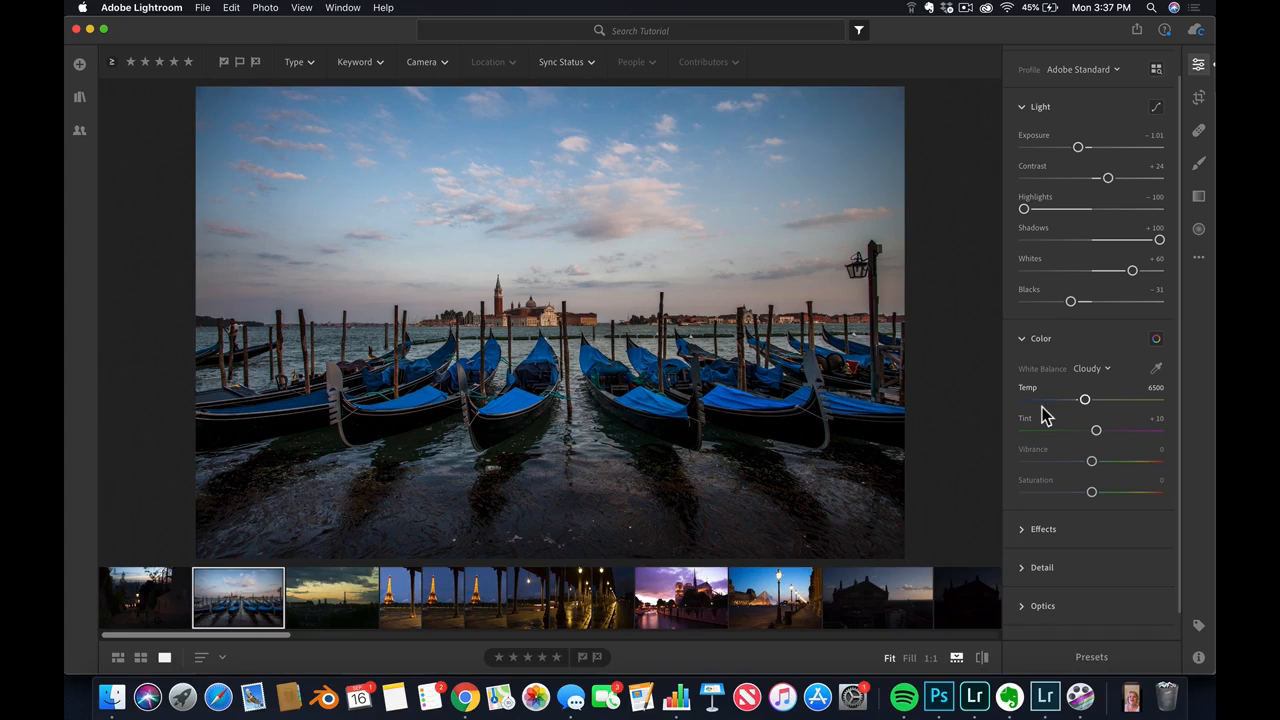
{"action": "left_click", "coordinate": [1090, 370]}
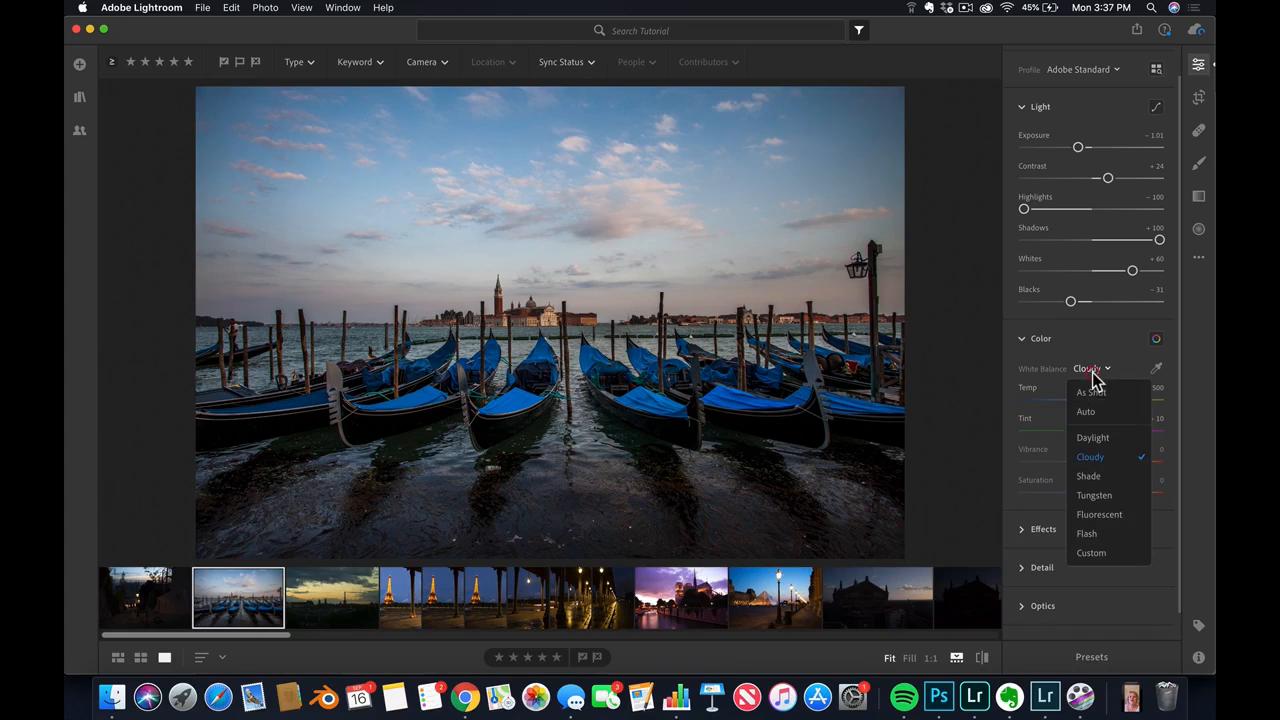
{"action": "left_click", "coordinate": [1118, 478]}
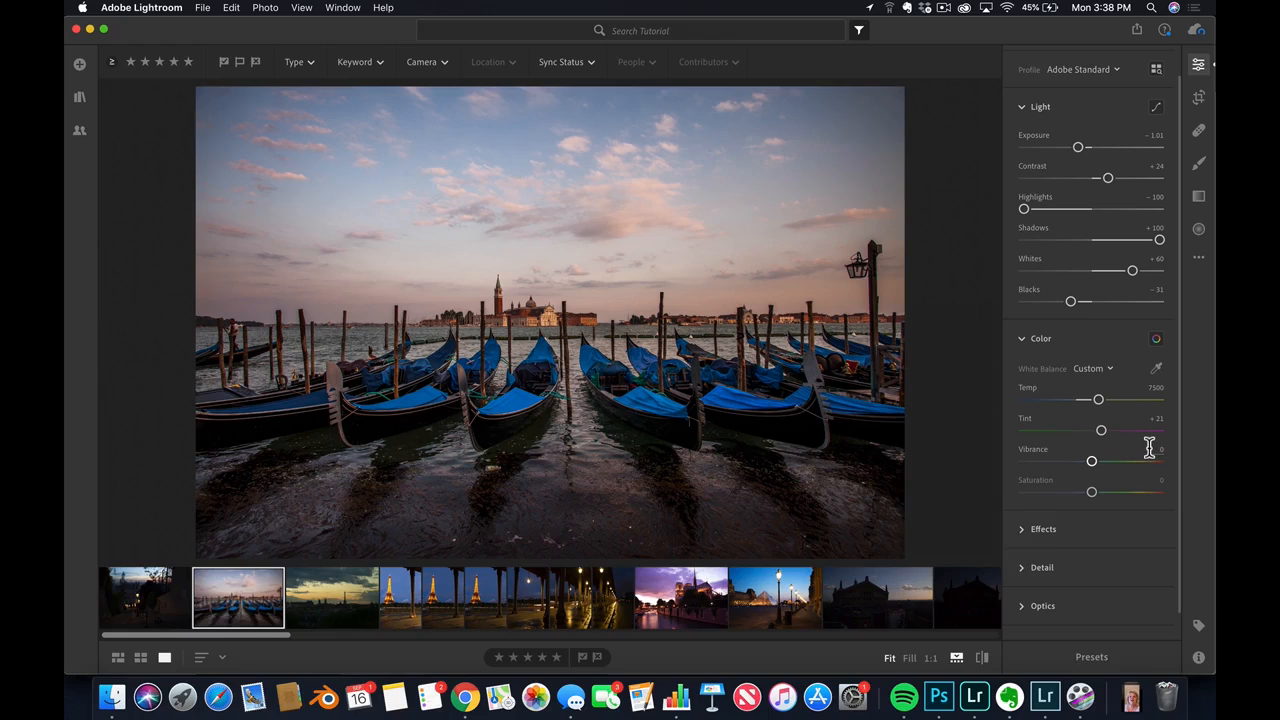
- Try a cooler custom white balance with Temp at 5442 and Tint at +31
{"action": "scroll", "coordinate": [1114, 434], "scroll_direction": "down", "scroll_amount": 1}
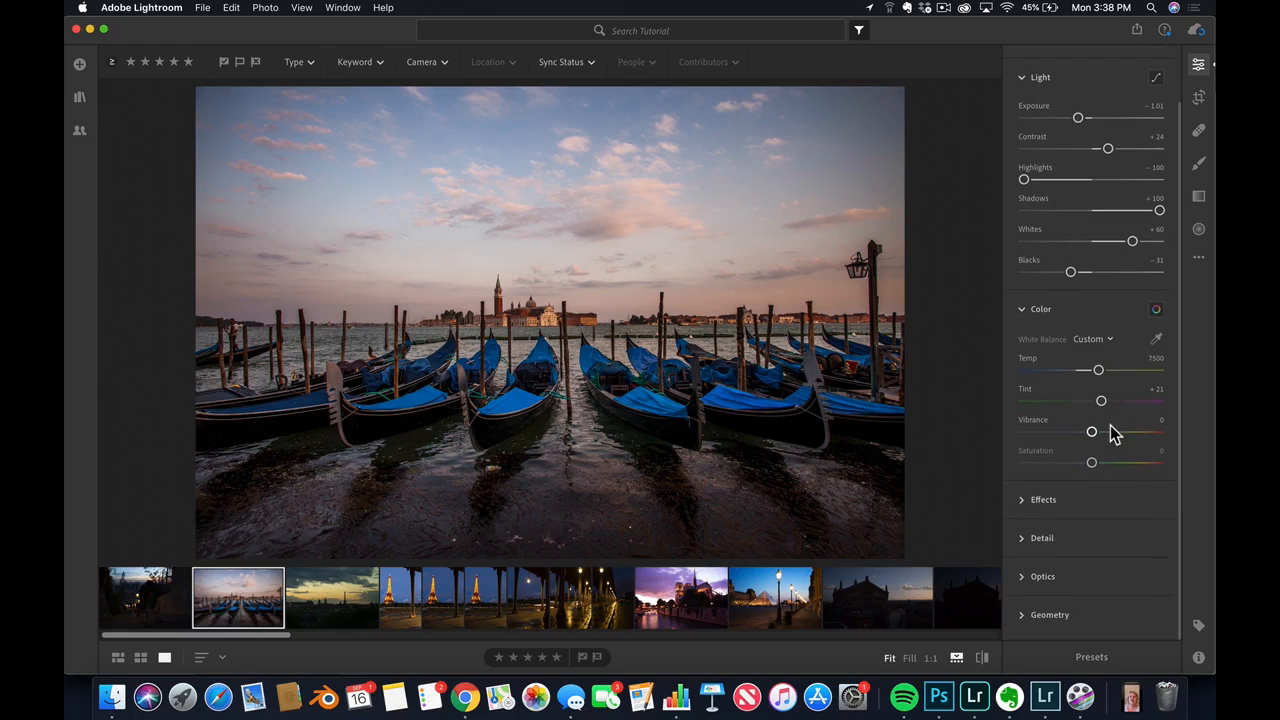
{"action": "scroll", "coordinate": [1114, 434], "scroll_direction": "up", "scroll_amount": 2}
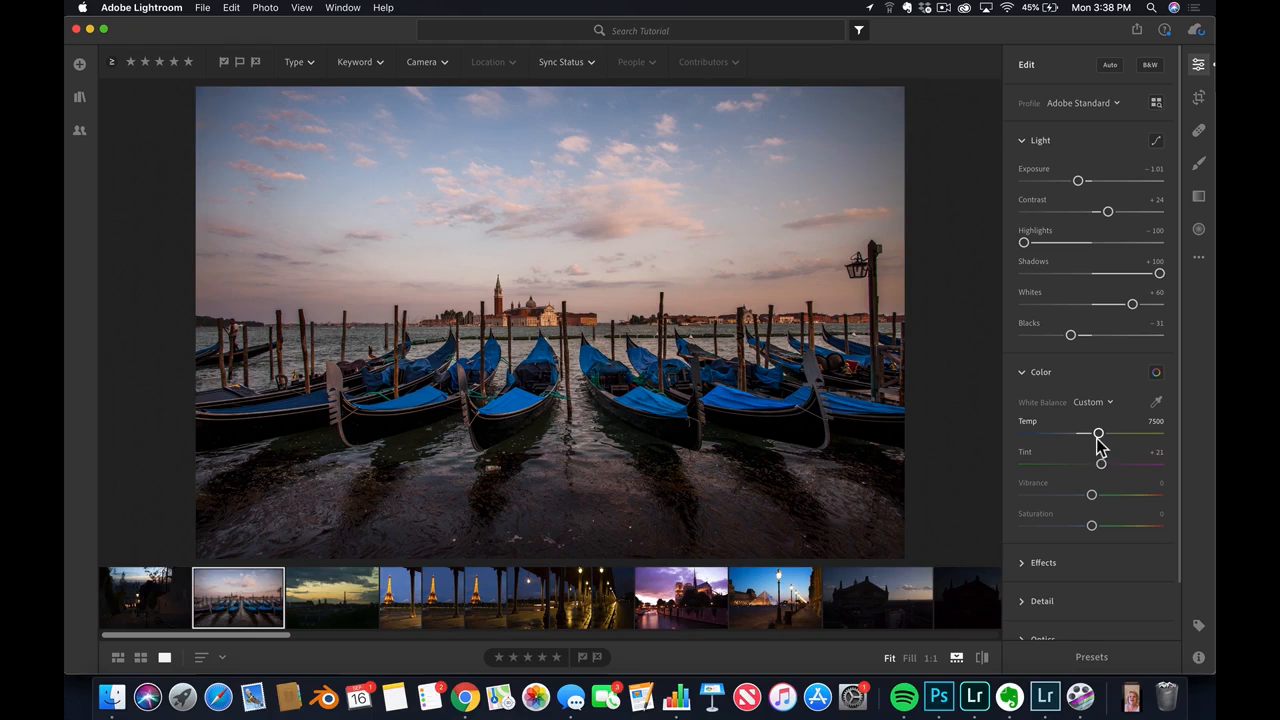
{"action": "left_click_drag", "start_coordinate": [1099, 436], "coordinate": [1105, 470]}
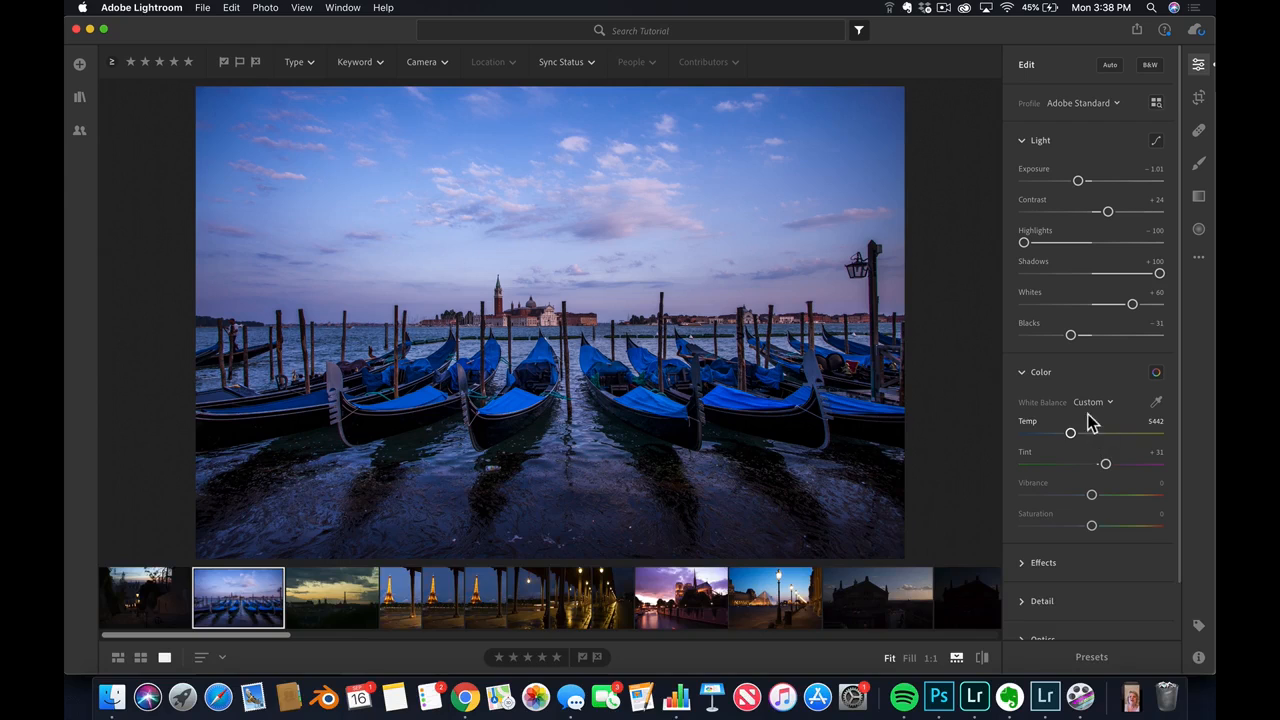
- Apply the Shade white balance with Tint at +21, and set Vibrance to +25 and Saturation to -1
{"action": "left_click", "coordinate": [1090, 404]}
{"action": "left_click", "coordinate": [1114, 509]}
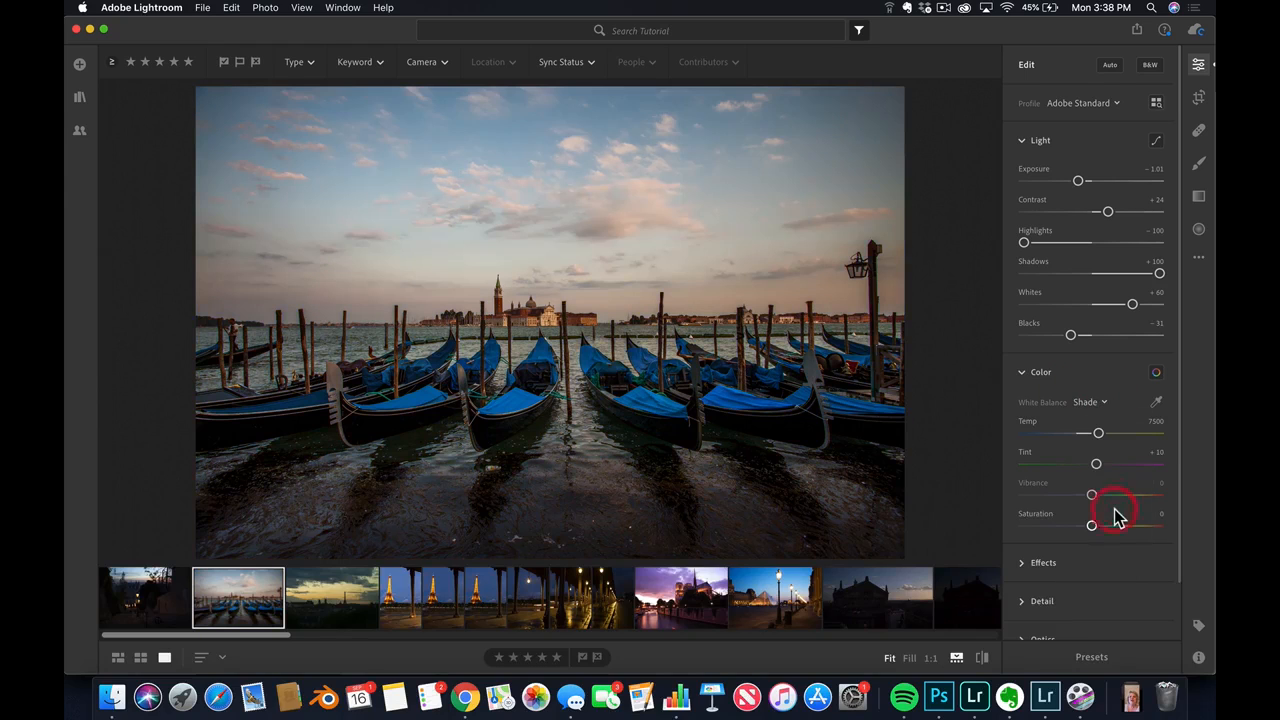
{"action": "left_click_drag", "start_coordinate": [1094, 466], "coordinate": [1093, 527]}
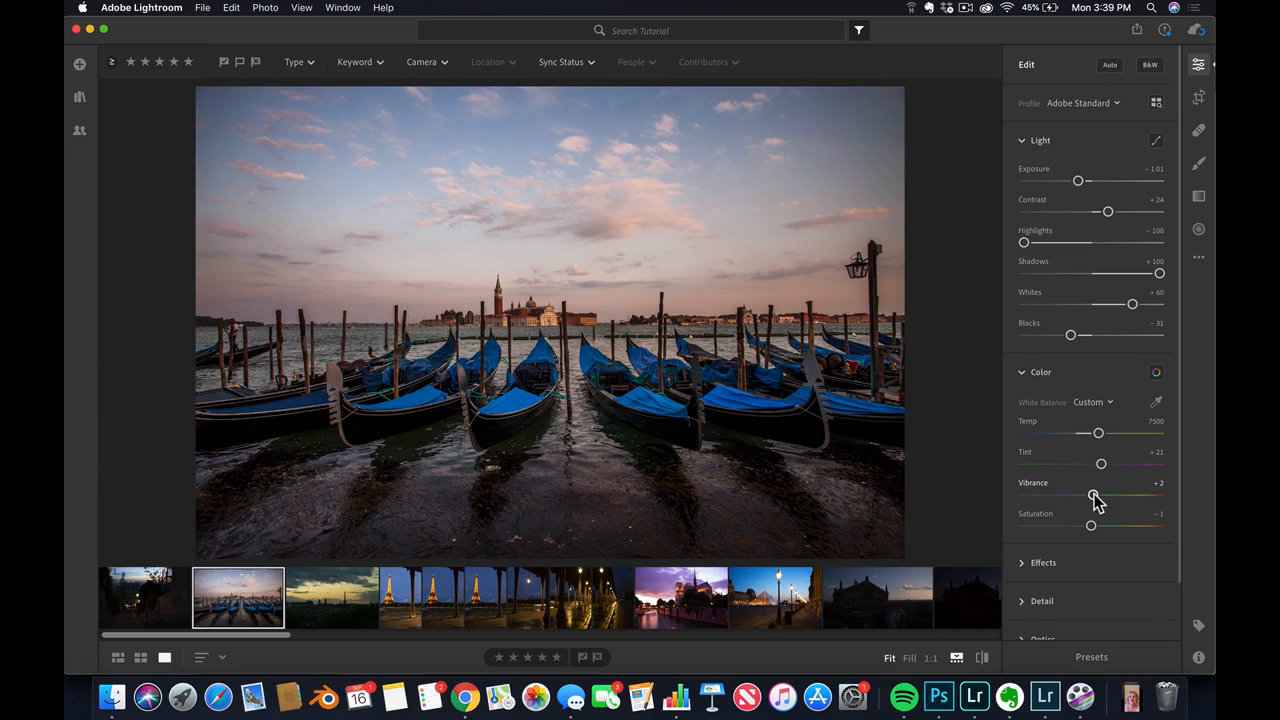
{"action": "mouse_move", "coordinate": [1096, 501]}
{"action": "left_mouse_down"}
{"action": "mouse_move", "coordinate": [1114, 504]}
{"action": "mouse_move", "coordinate": [1109, 493]}
{"action": "left_mouse_up"}
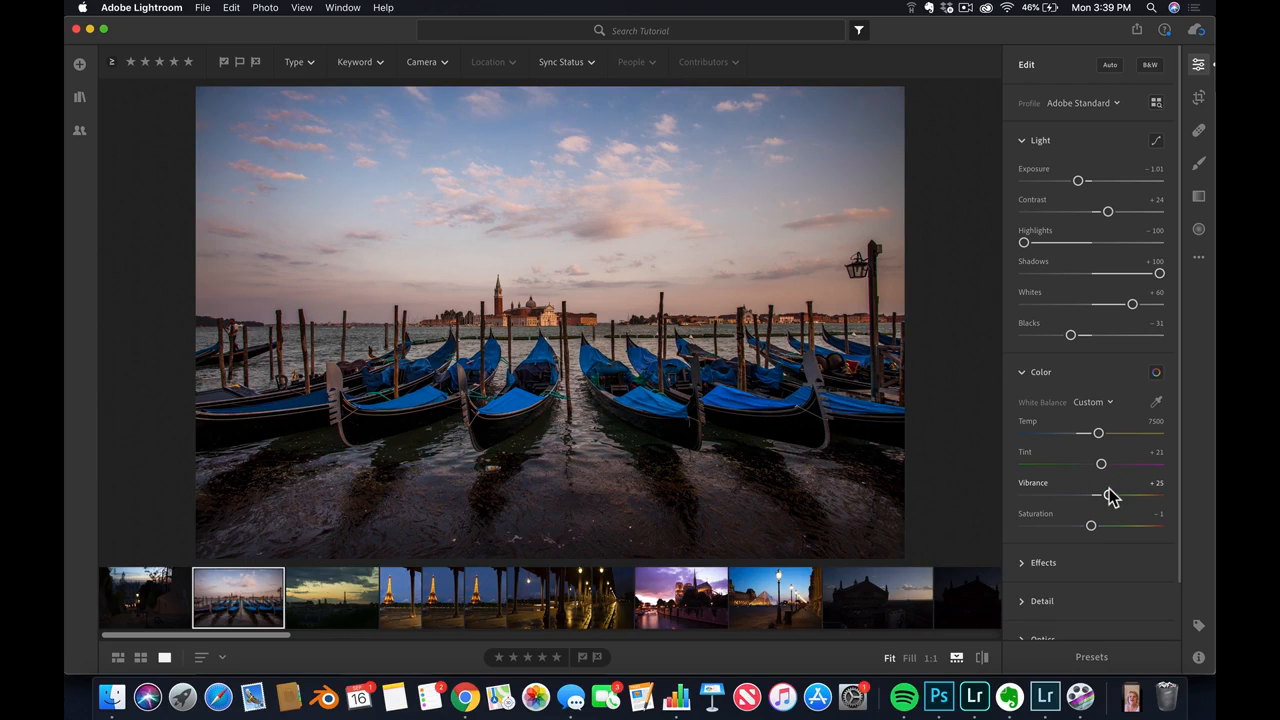